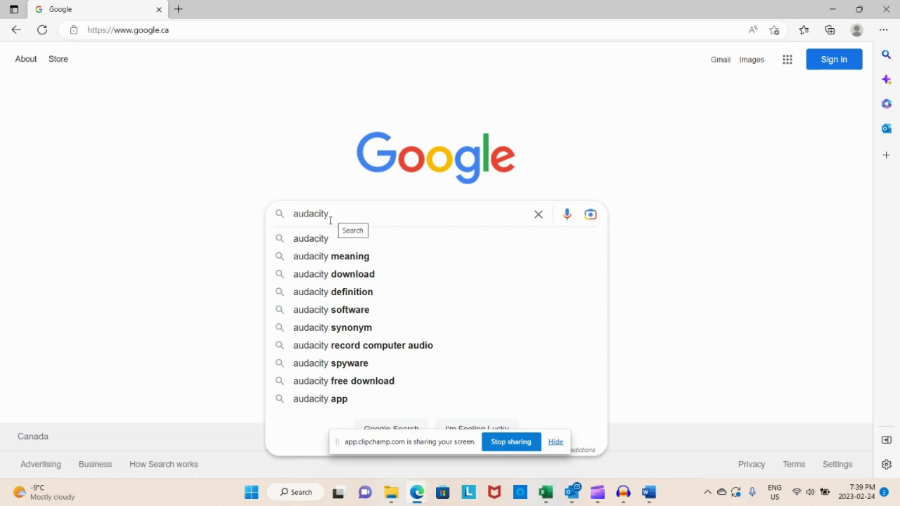
Search Google for 'audacity download' and find the official audacityteam.org Windows download result.
{"action": "left_click", "coordinate": [340, 276]}
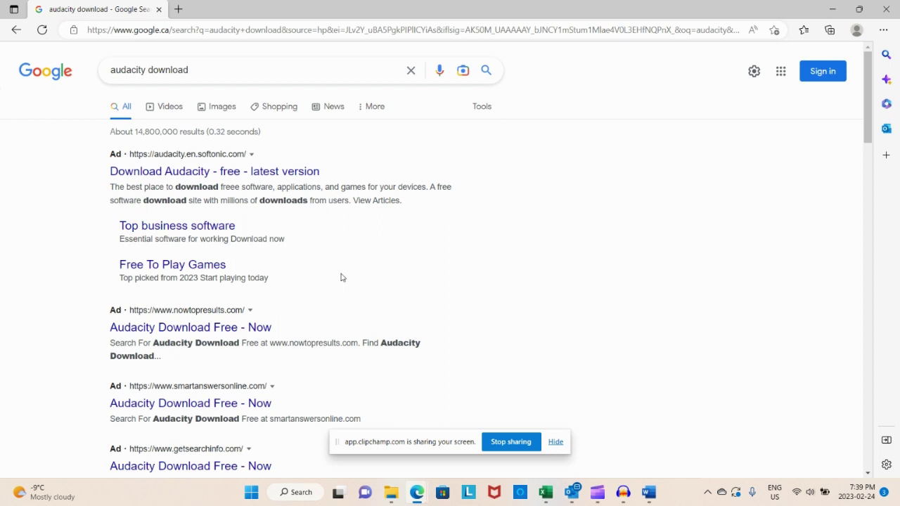
{"action": "scroll", "coordinate": [342, 277], "scroll_direction": "down", "scroll_amount": 1}
{"action": "scroll", "coordinate": [342, 278], "scroll_direction": "down", "scroll_amount": 2}
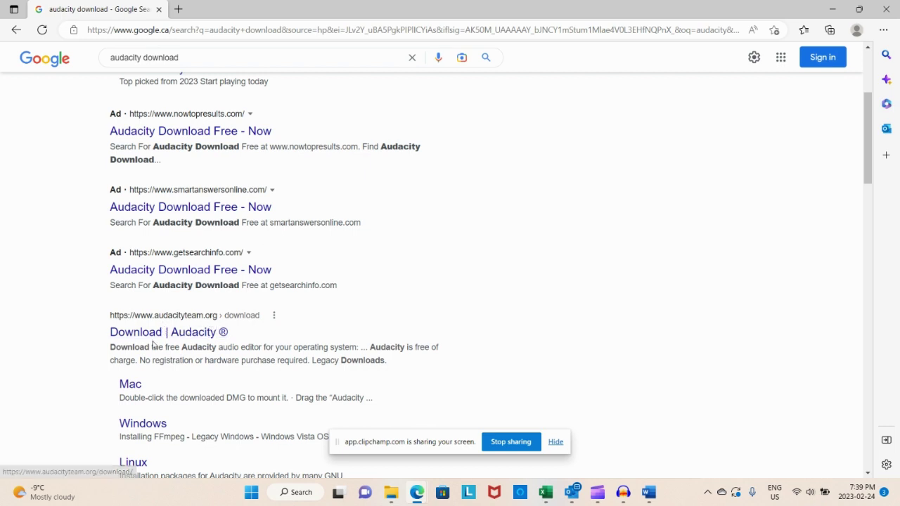
{"action": "scroll", "coordinate": [156, 346], "scroll_direction": "down", "scroll_amount": 1}
{"action": "scroll", "coordinate": [163, 362], "scroll_direction": "down", "scroll_amount": 2}
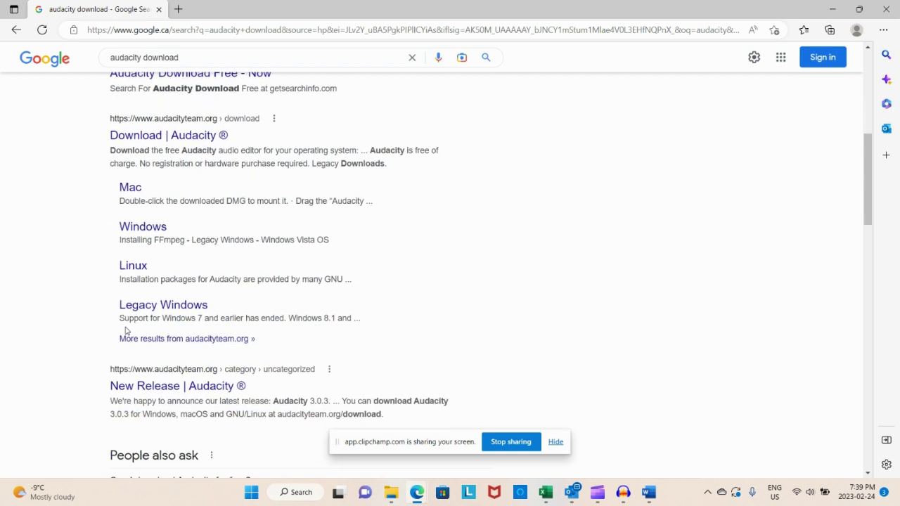
Download the Audacity 3.2.4 64-bit Windows installer (audacity-win-3.2.4-x64.exe) and open it.
{"action": "left_click", "coordinate": [138, 232]}
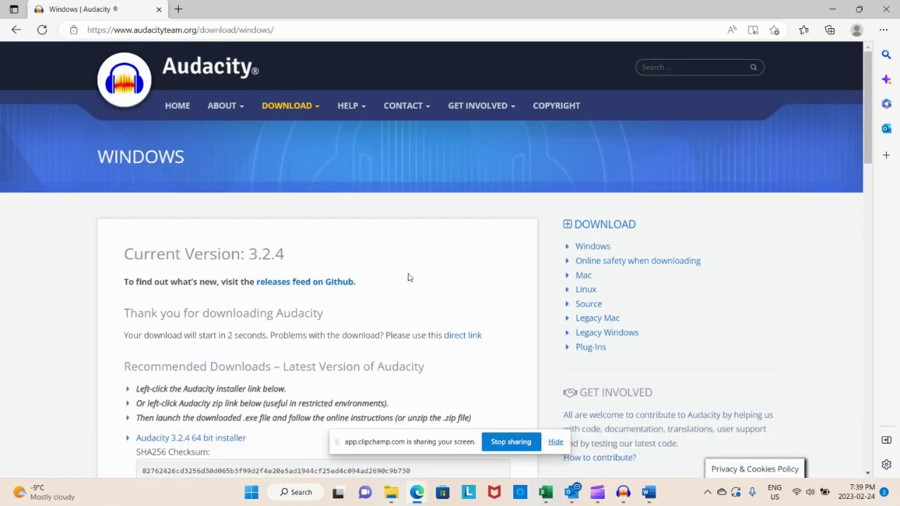
{"action": "scroll", "coordinate": [405, 276], "scroll_direction": "down", "scroll_amount": 3}
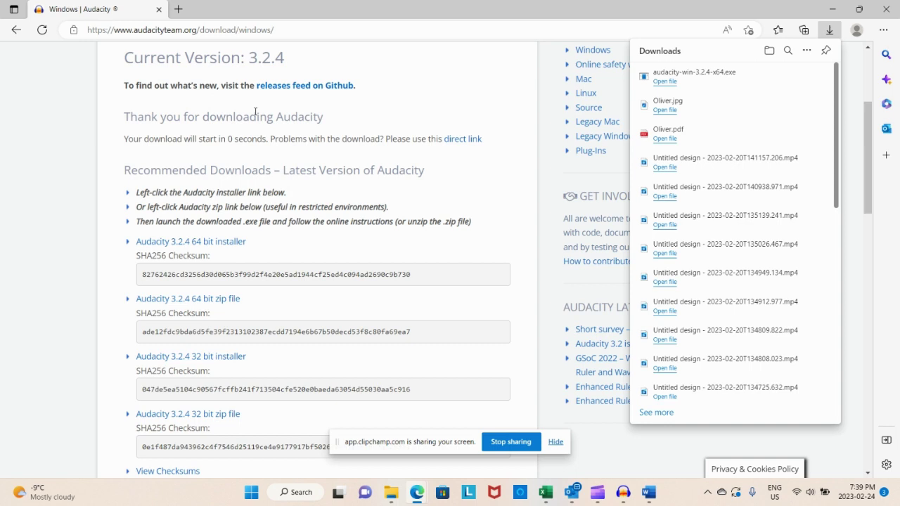
{"action": "scroll", "coordinate": [113, 140], "scroll_direction": "down", "scroll_amount": 4}
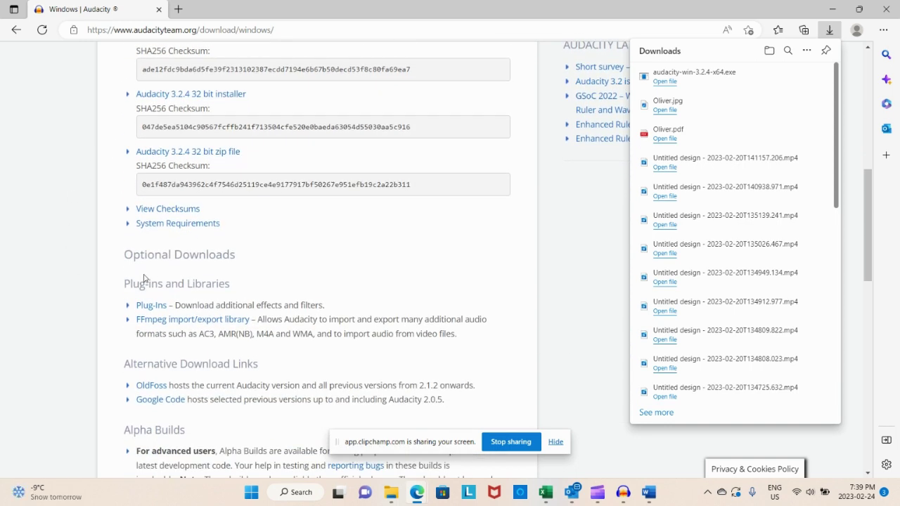
{"action": "scroll", "coordinate": [108, 175], "scroll_direction": "up", "scroll_amount": 1}
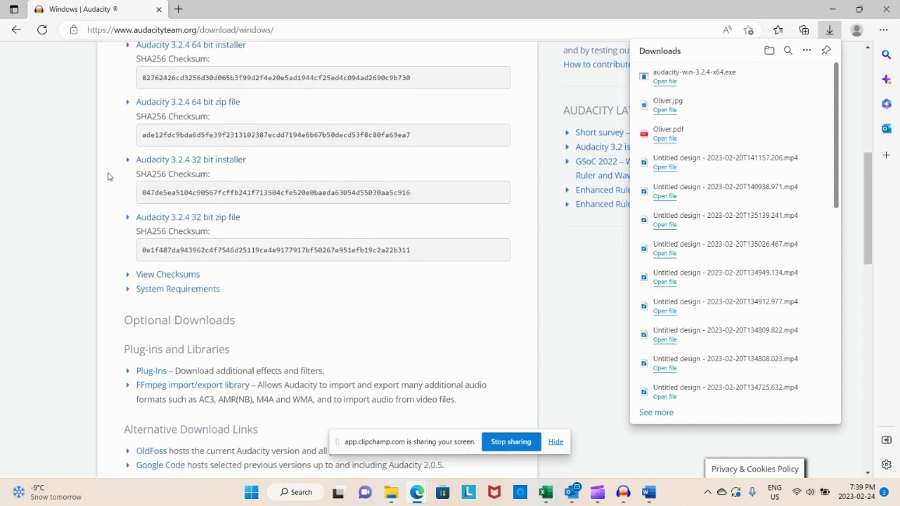
{"action": "scroll", "coordinate": [108, 176], "scroll_direction": "up", "scroll_amount": 2}
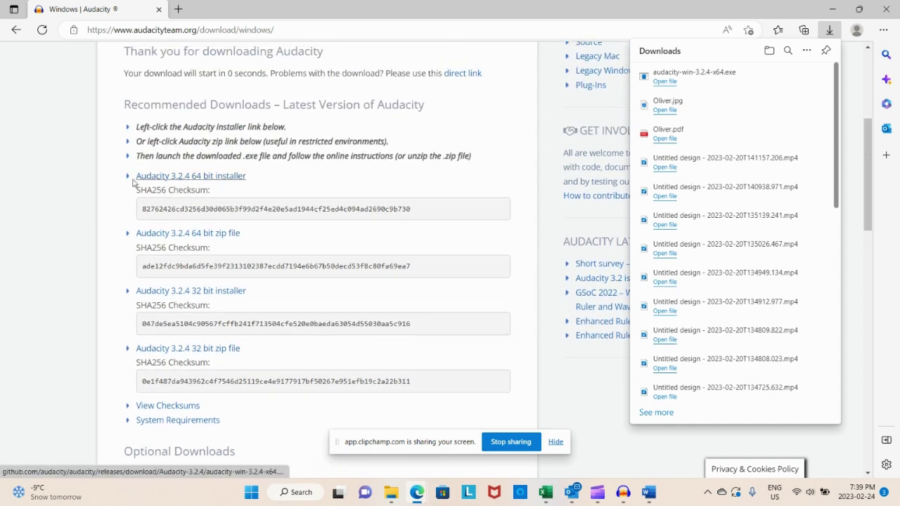
{"action": "left_click", "coordinate": [666, 81]}
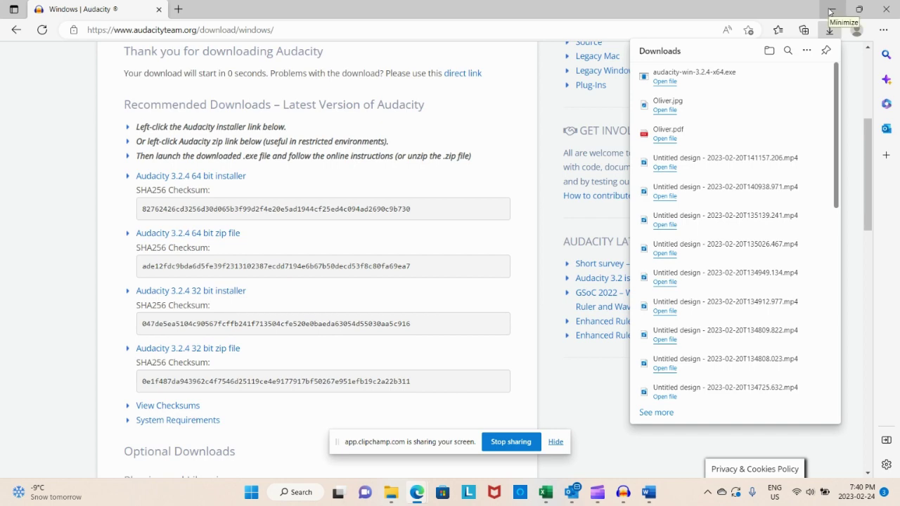
Minimize the browser, Clipchamp, Excel and File Explorer, then restore Edge's Audacity Windows download page.
{"action": "left_click", "coordinate": [830, 11]}
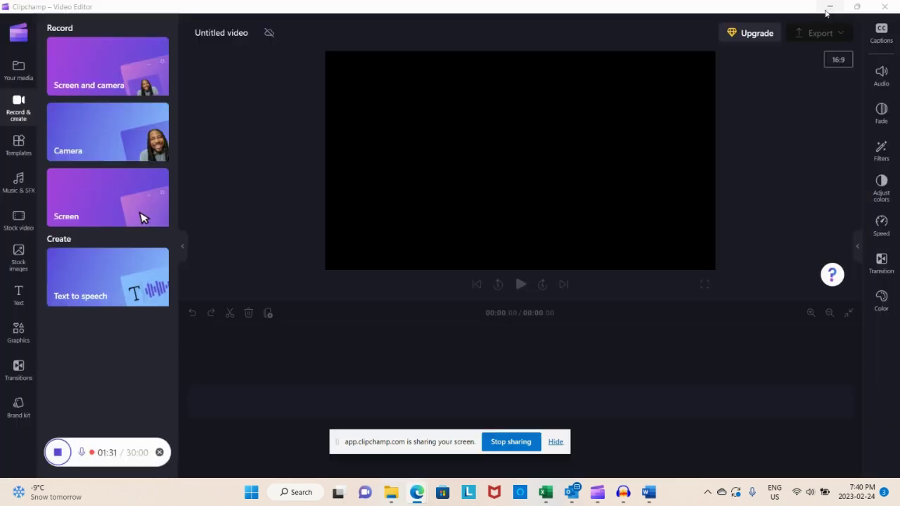
{"action": "left_click", "coordinate": [830, 9]}
{"action": "left_click", "coordinate": [829, 9]}
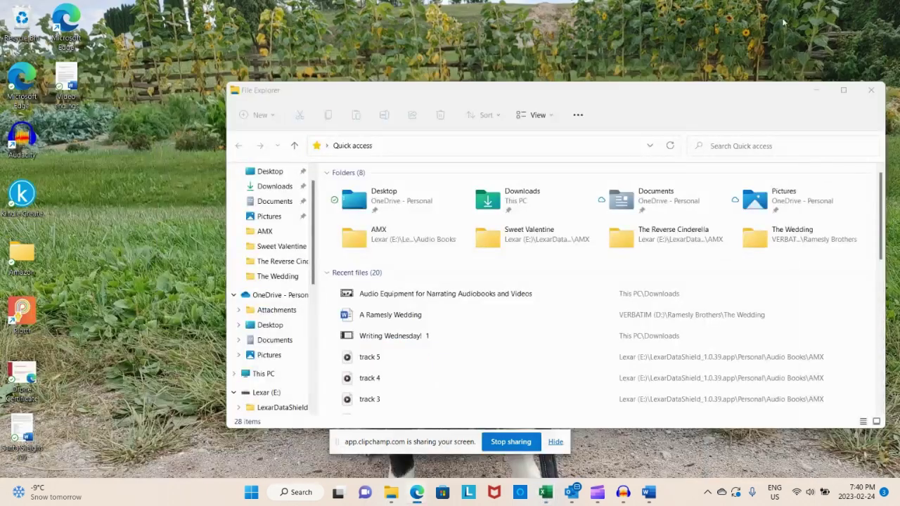
{"action": "left_click", "coordinate": [816, 90]}
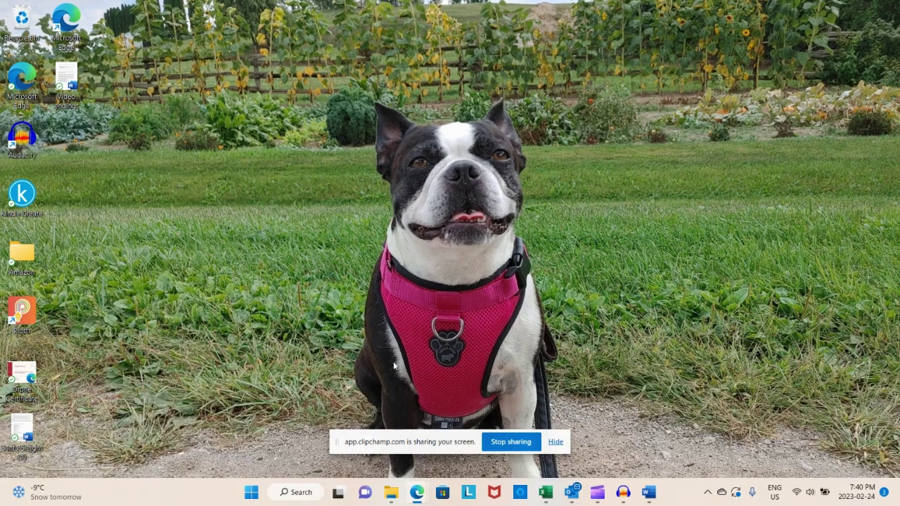
{"action": "mouse_move", "coordinate": [417, 496]}
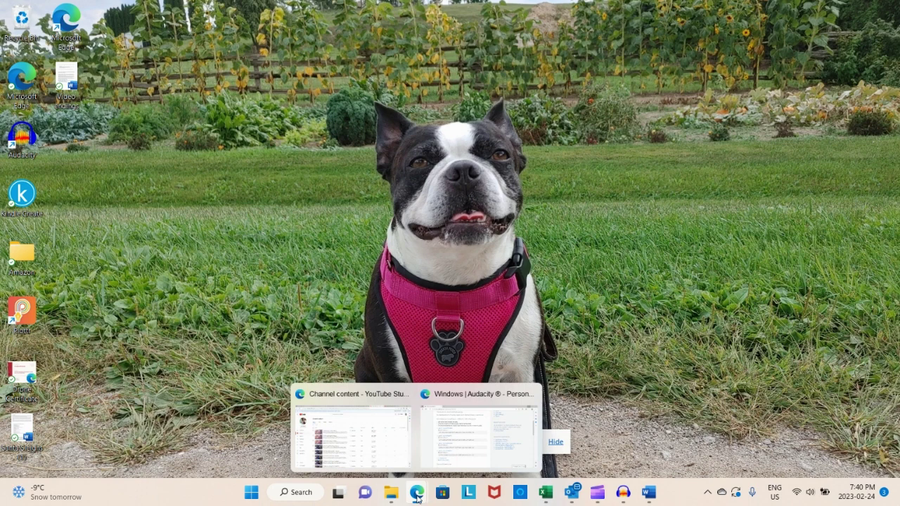
{"action": "left_click", "coordinate": [449, 461]}
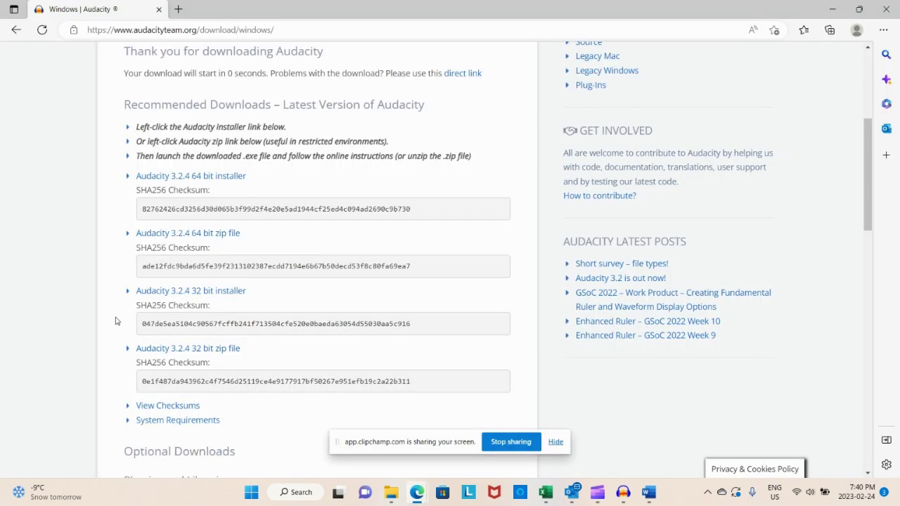
Scroll the Windows download page through the plug-ins and system requirements sections.
{"action": "scroll", "coordinate": [116, 321], "scroll_direction": "down", "scroll_amount": 3}
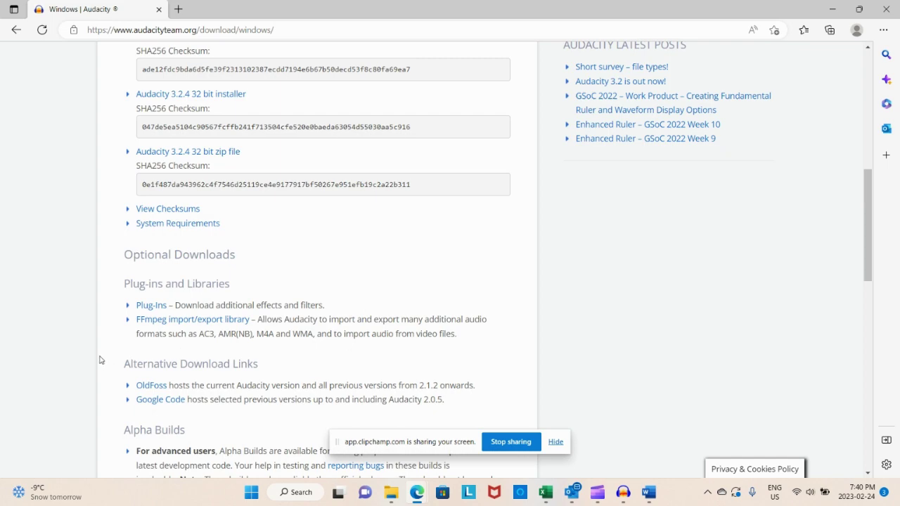
{"action": "scroll", "coordinate": [100, 359], "scroll_direction": "down", "scroll_amount": 4}
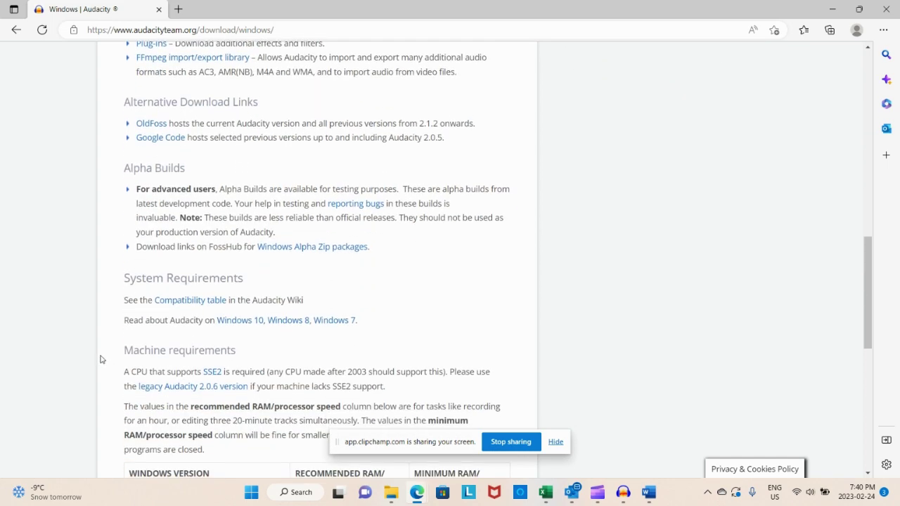
{"action": "scroll", "coordinate": [102, 359], "scroll_direction": "down", "scroll_amount": 4}
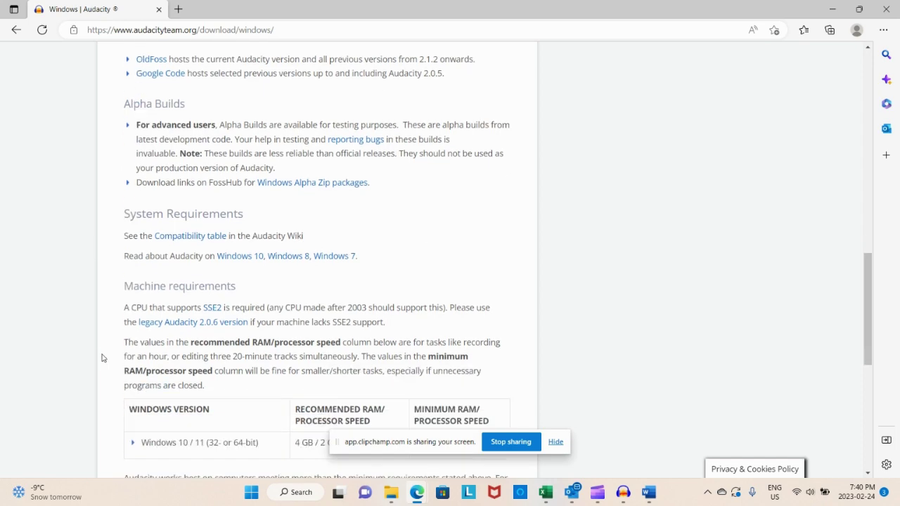
{"action": "scroll", "coordinate": [101, 359], "scroll_direction": "down", "scroll_amount": 3}
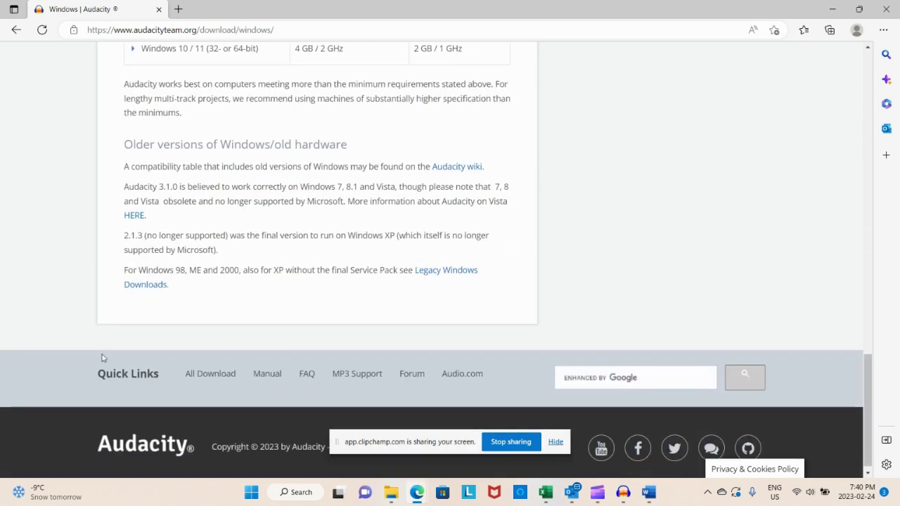
{"action": "scroll", "coordinate": [177, 148], "scroll_direction": "up", "scroll_amount": 5}
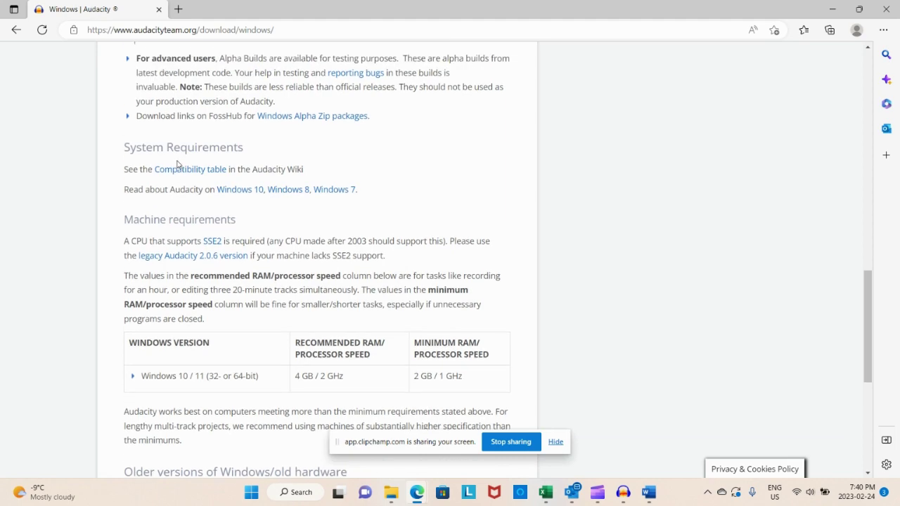
Go back to the Google results and search for 'download acx check for audacity'.
{"action": "left_click", "coordinate": [12, 32]}
{"action": "scroll", "coordinate": [176, 124], "scroll_direction": "up", "scroll_amount": 3}
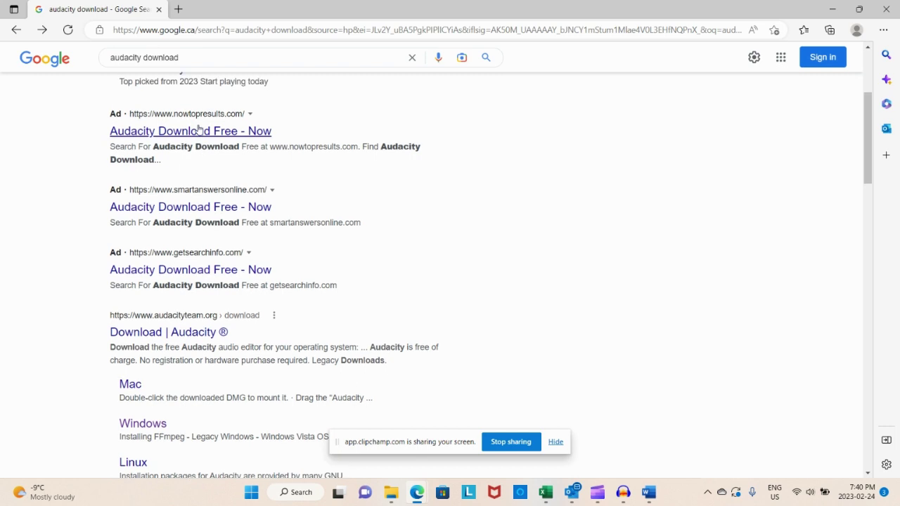
{"action": "left_click", "coordinate": [141, 57]}
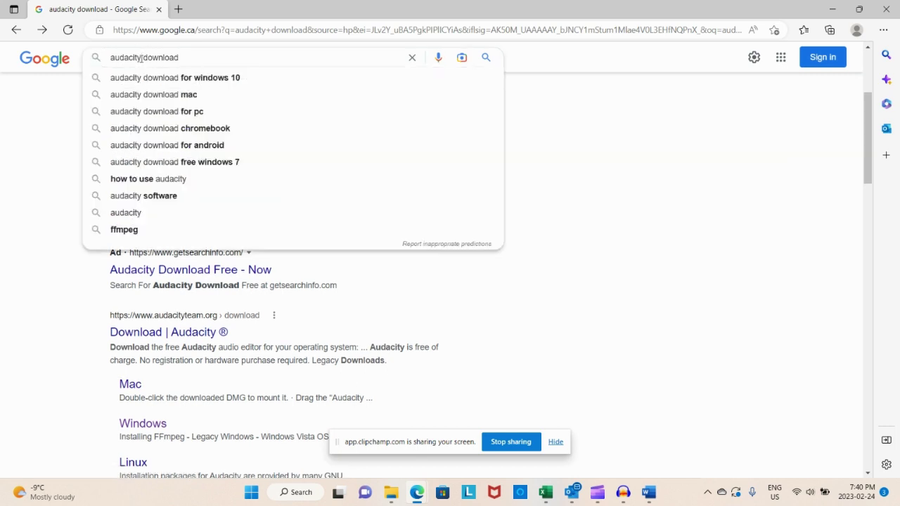
{"action": "left_click", "coordinate": [143, 57]}
{"action": "type", "text": "a"}
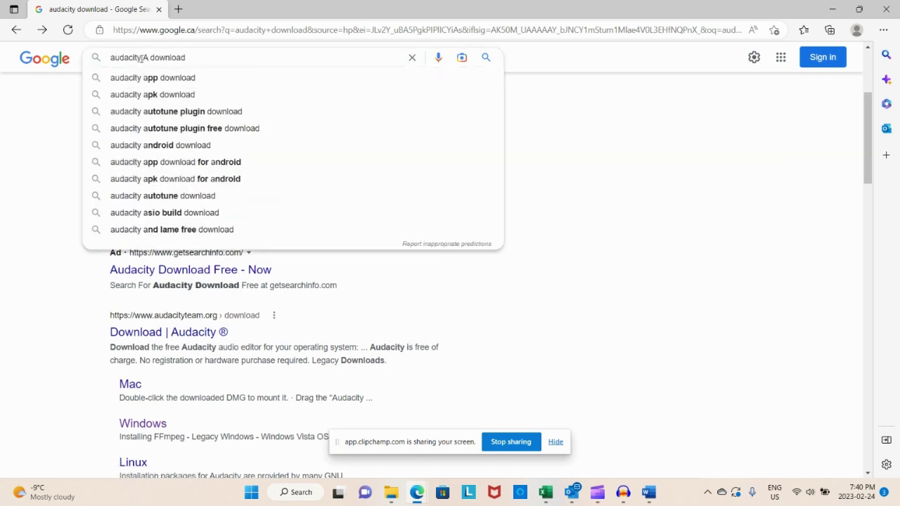
{"action": "type", "text": "MX"}
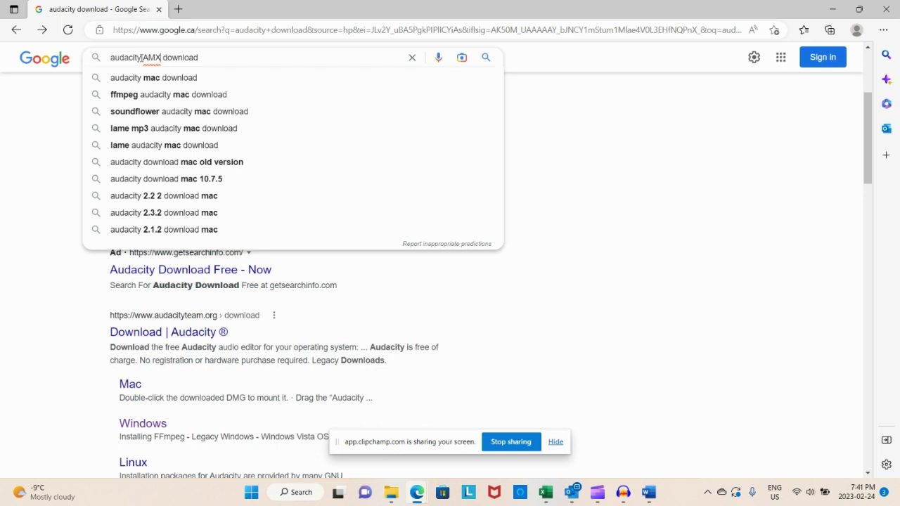
{"action": "type", "text": "AMX check"}
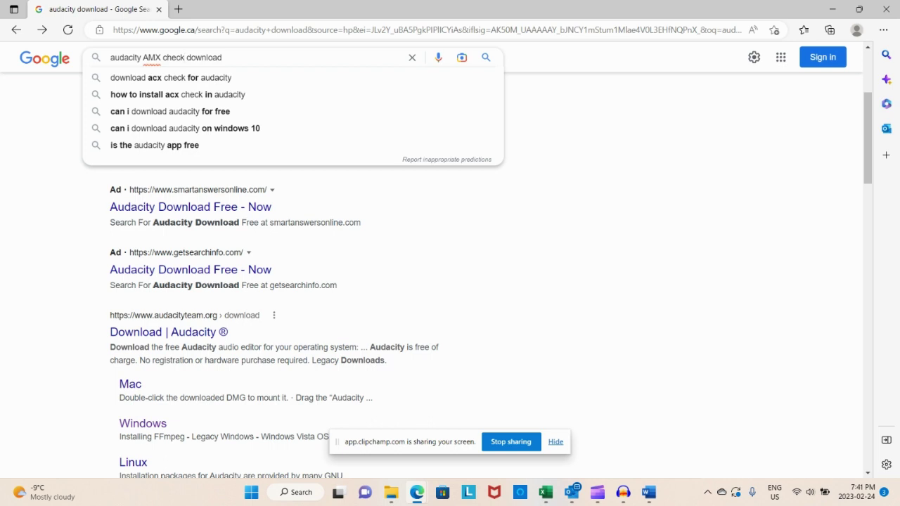
{"action": "key", "text": "Down"}
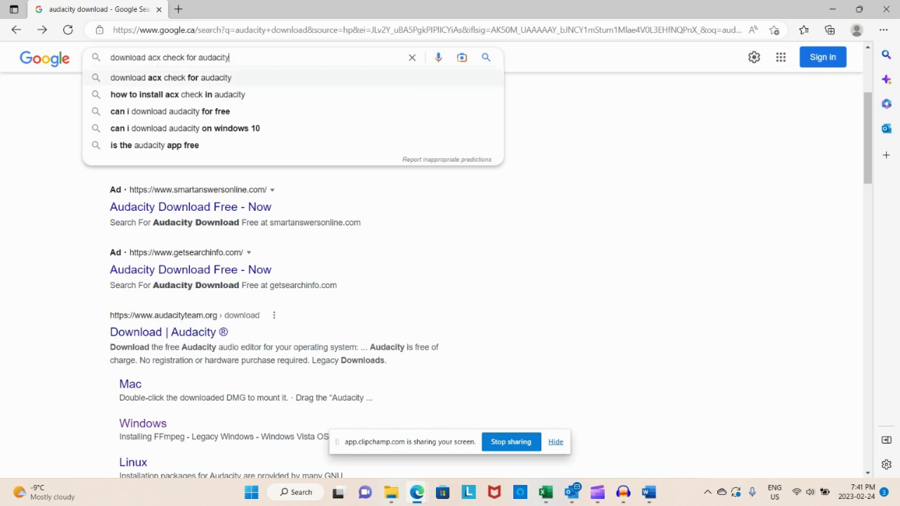
{"action": "key", "text": "Return"}
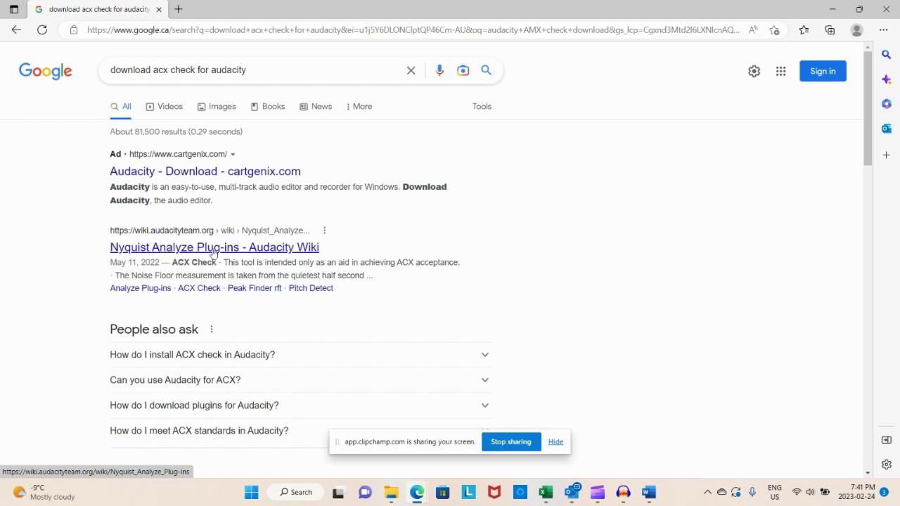
Expand the 'How do I install ACX check in Audacity?' answer under People also ask.
{"action": "scroll", "coordinate": [214, 253], "scroll_direction": "down", "scroll_amount": 3}
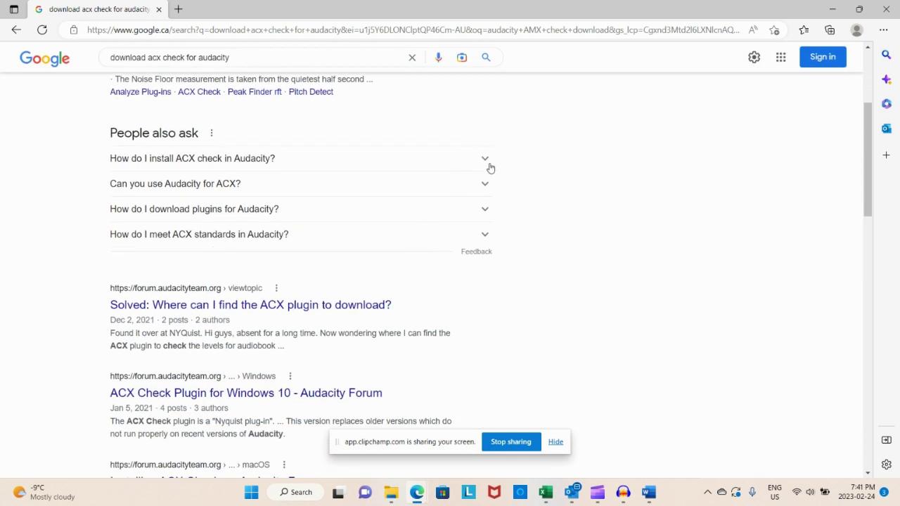
{"action": "left_click", "coordinate": [485, 159]}
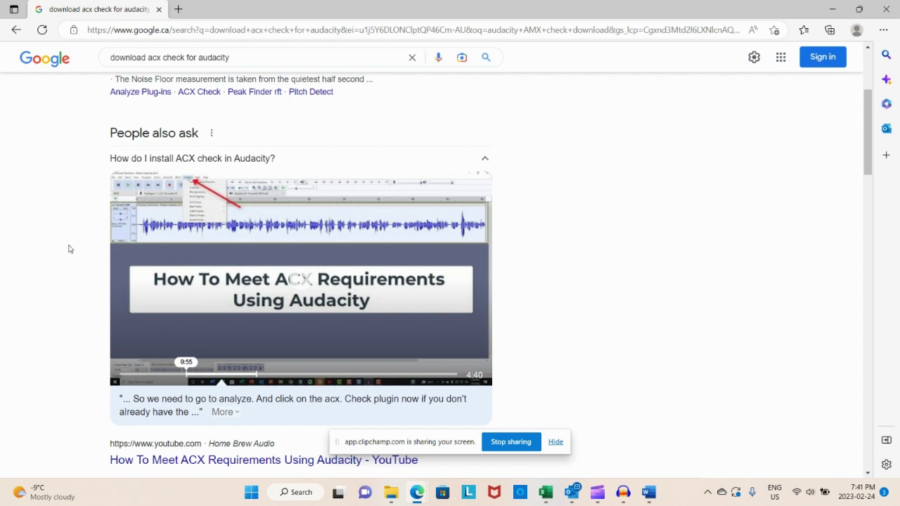
{"action": "scroll", "coordinate": [67, 257], "scroll_direction": "down", "scroll_amount": 5}
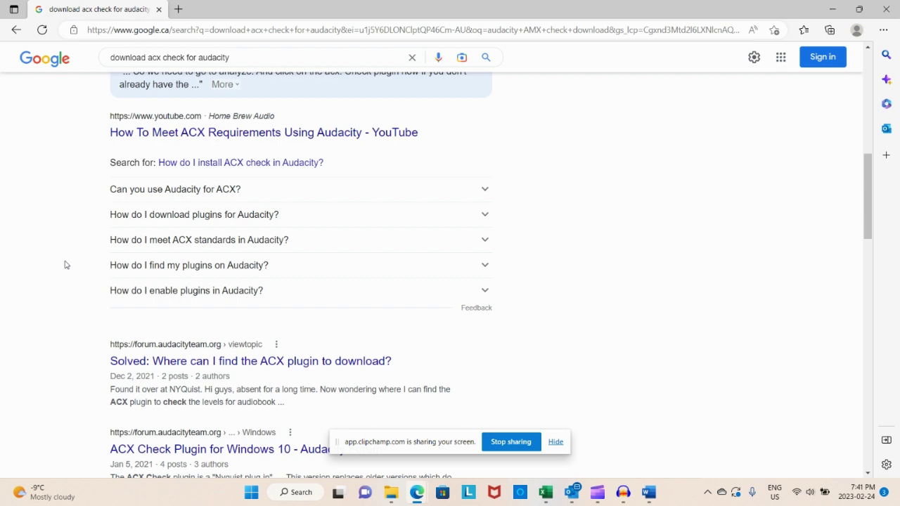
{"action": "scroll", "coordinate": [66, 261], "scroll_direction": "up", "scroll_amount": 8}
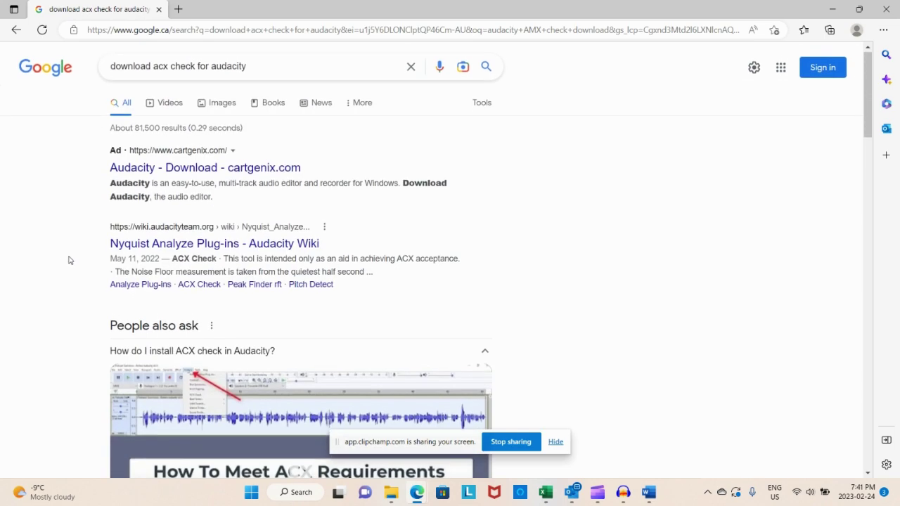
Open the 'Nyquist Analyze Plug-ins - Audacity Wiki' result and scroll to the ACX Check entry.
{"action": "left_click", "coordinate": [163, 251]}
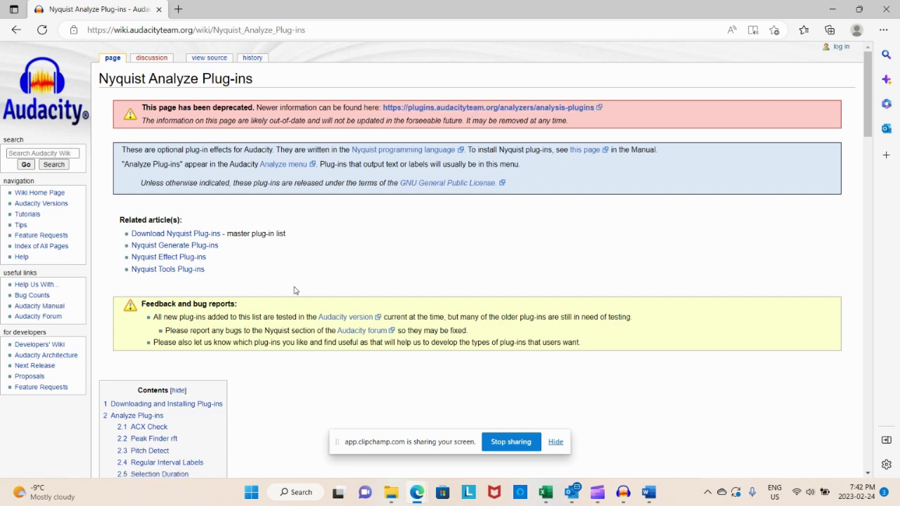
{"action": "scroll", "coordinate": [294, 290], "scroll_direction": "down", "scroll_amount": 4}
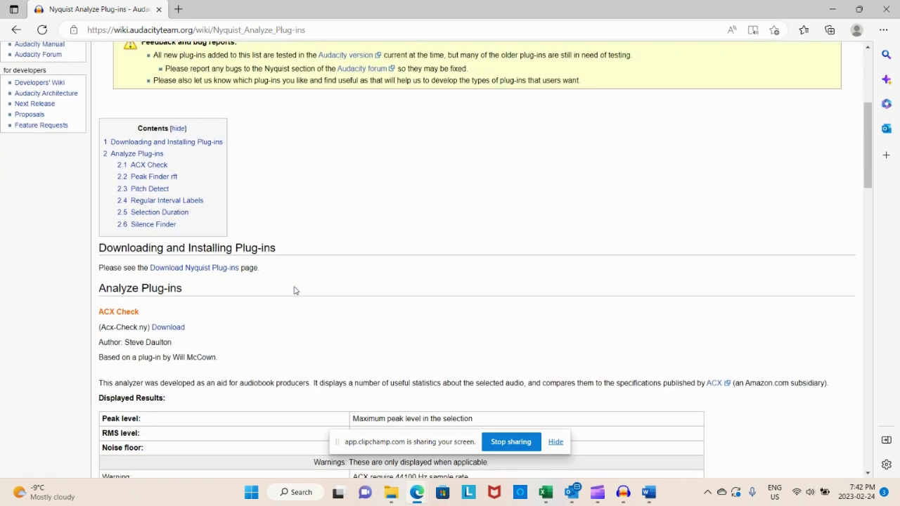
{"action": "scroll", "coordinate": [296, 289], "scroll_direction": "down", "scroll_amount": 3}
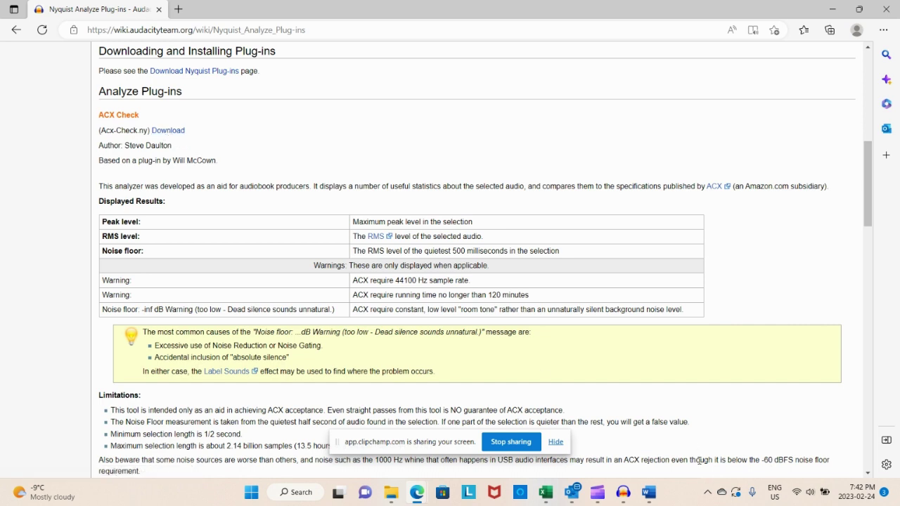
In Audacity's Analyze > Add / Remove Plug-ins dialog, select ACX Check and confirm with OK.
{"action": "left_click", "coordinate": [623, 493]}
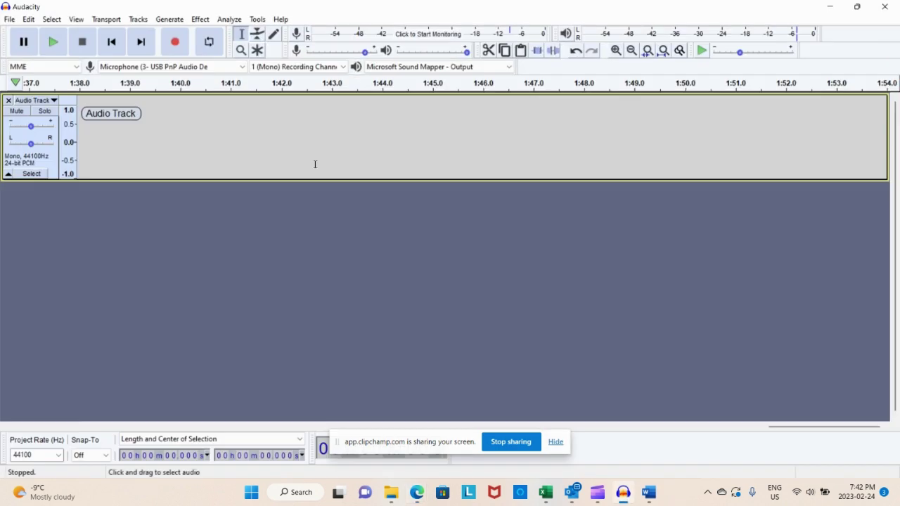
{"action": "left_click", "coordinate": [230, 19]}
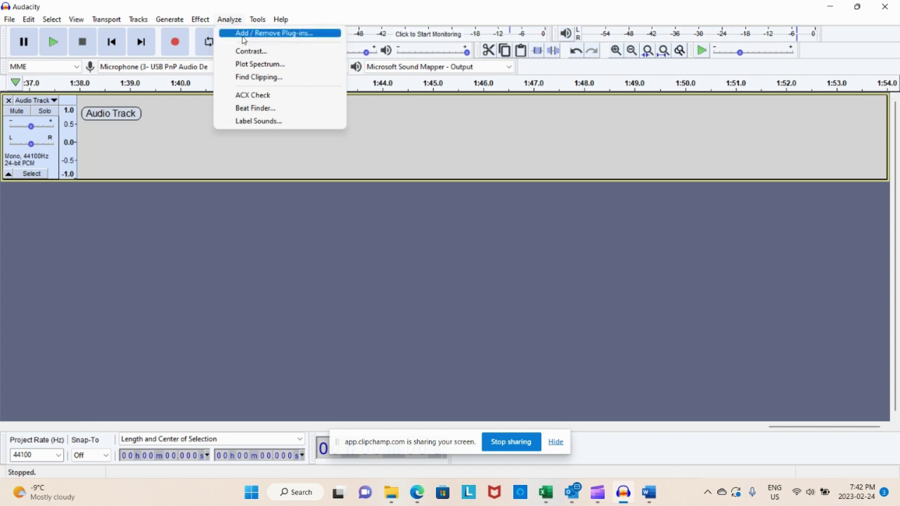
{"action": "left_click", "coordinate": [244, 35]}
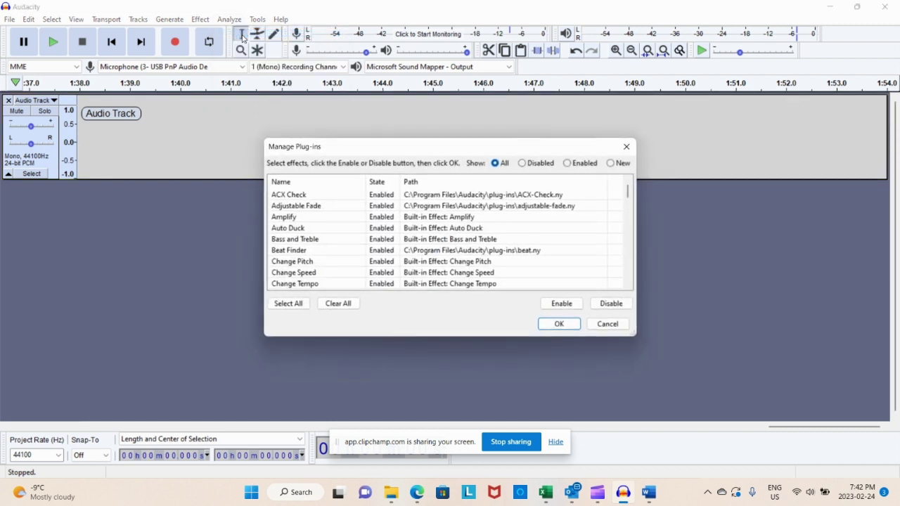
{"action": "left_click", "coordinate": [295, 198]}
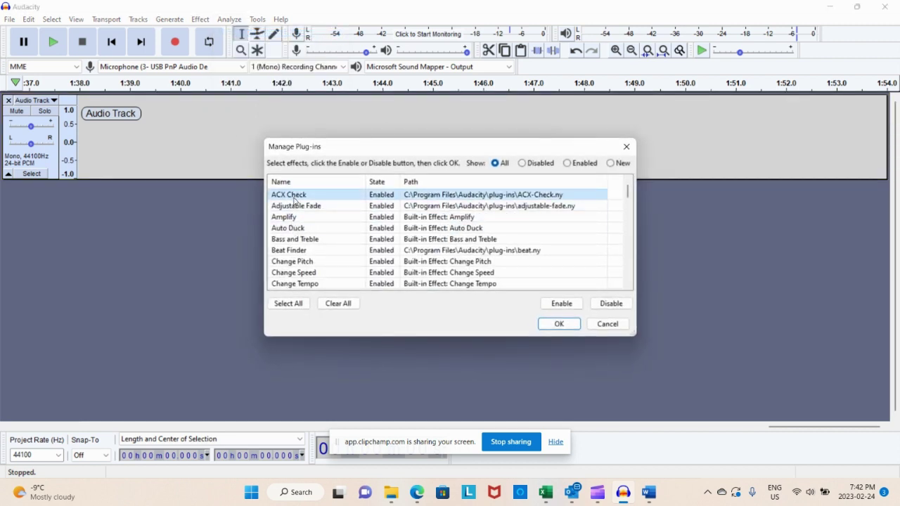
{"action": "left_click", "coordinate": [556, 324]}
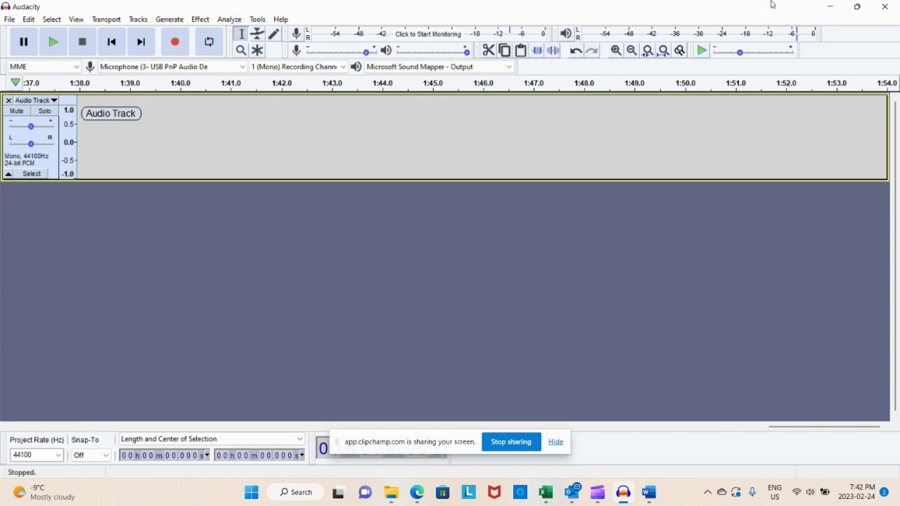
Minimize the Audacity window to reveal the ACX Check wiki entry in Edge.
{"action": "left_click", "coordinate": [830, 7]}
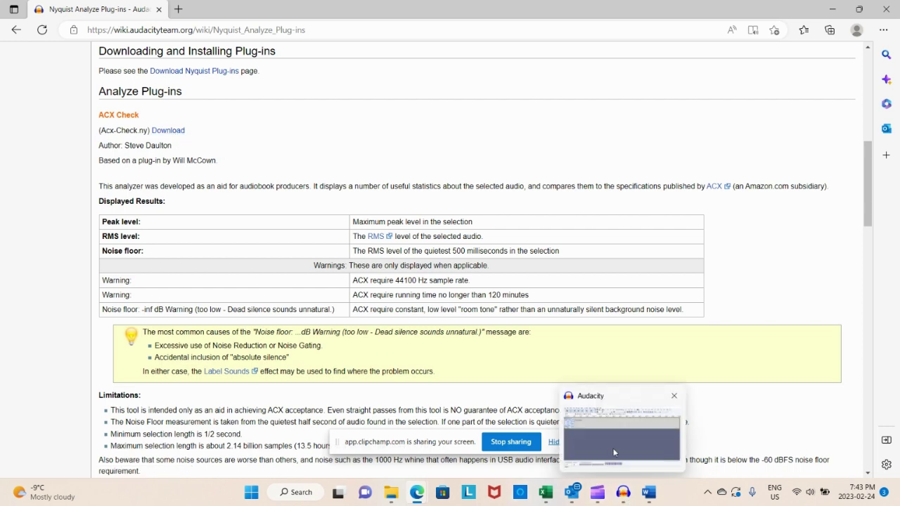
Restore Audacity, select ACX Check in Analyze > Add / Remove Plug-ins, and confirm it enabled.
{"action": "left_click", "coordinate": [626, 496]}
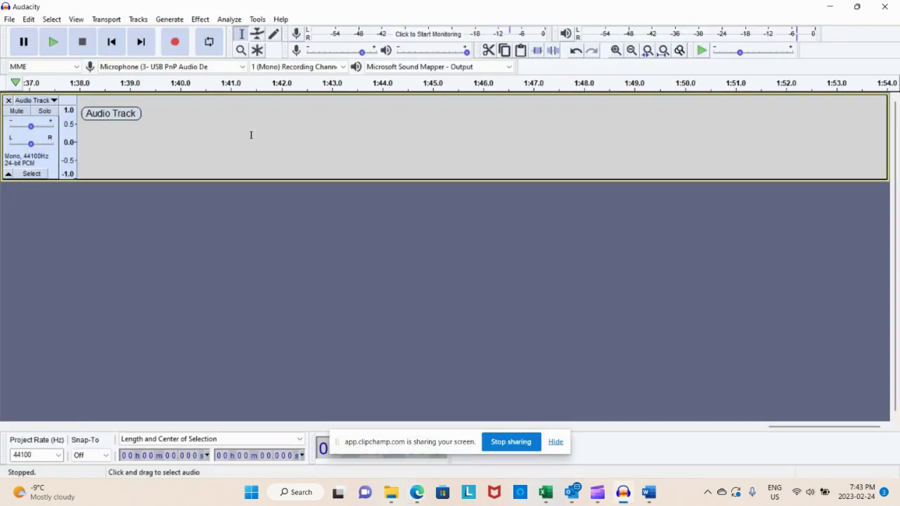
{"action": "left_click", "coordinate": [229, 20]}
{"action": "left_click", "coordinate": [237, 34]}
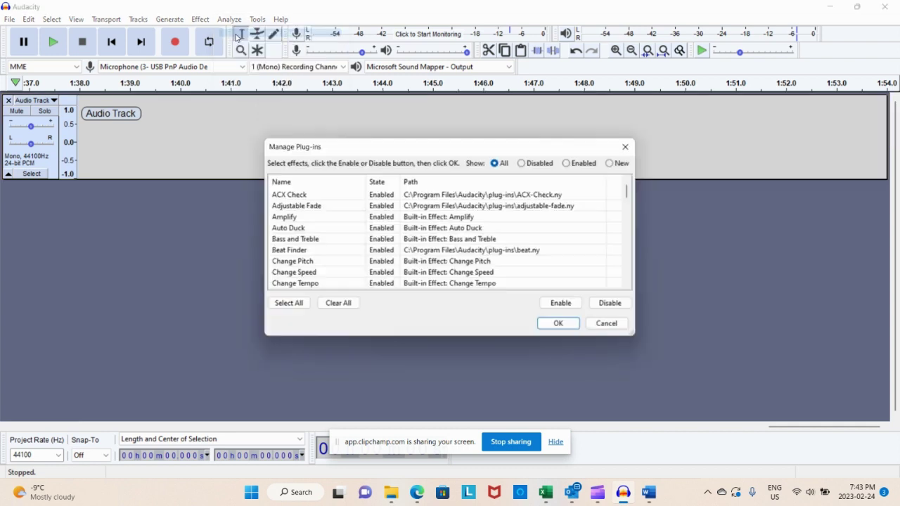
{"action": "left_click", "coordinate": [320, 196]}
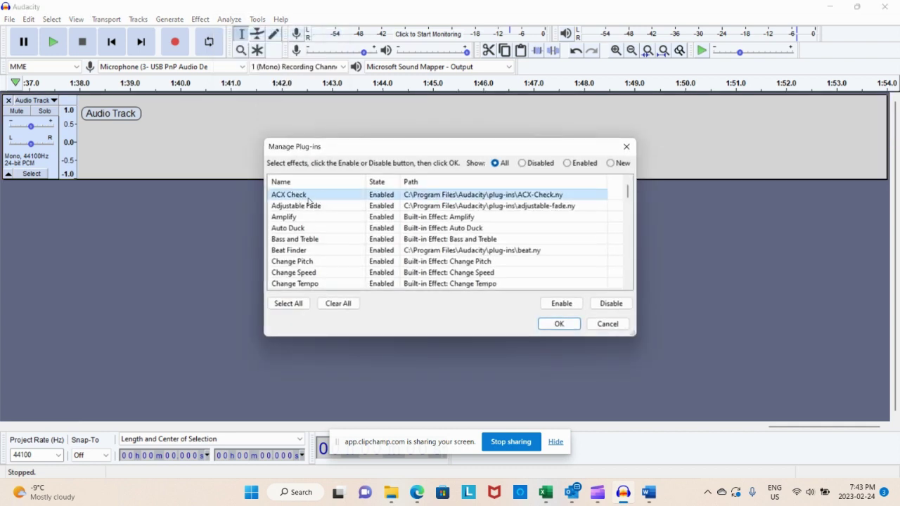
{"action": "left_click", "coordinate": [557, 324]}
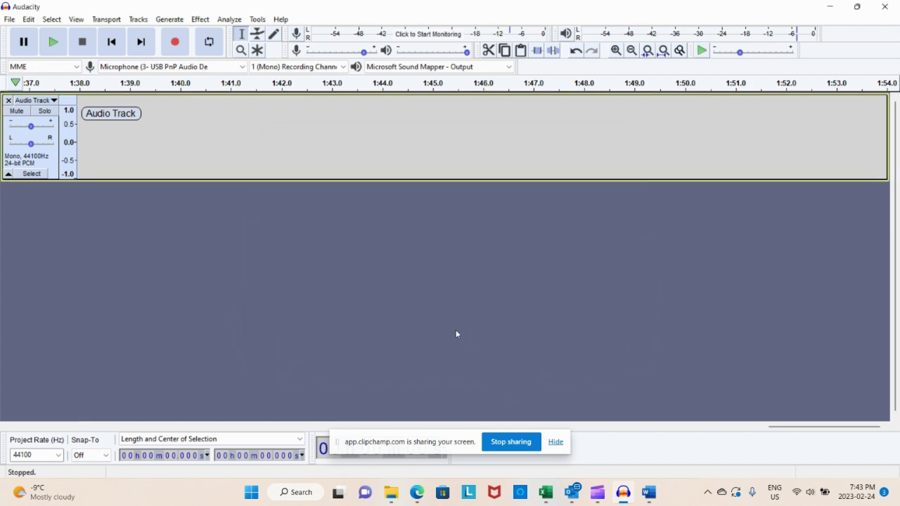